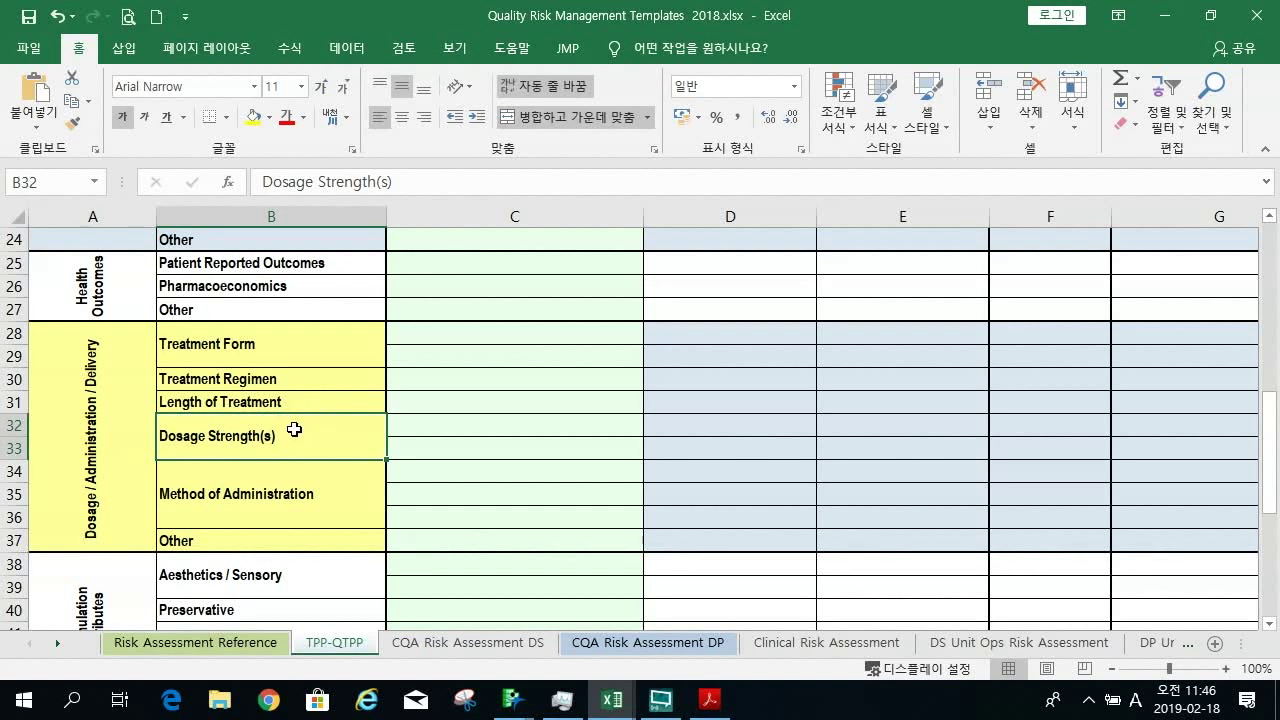
- Scroll down column B to the Method of Administration criterion and select it
scroll(294, 429, "down", 2)
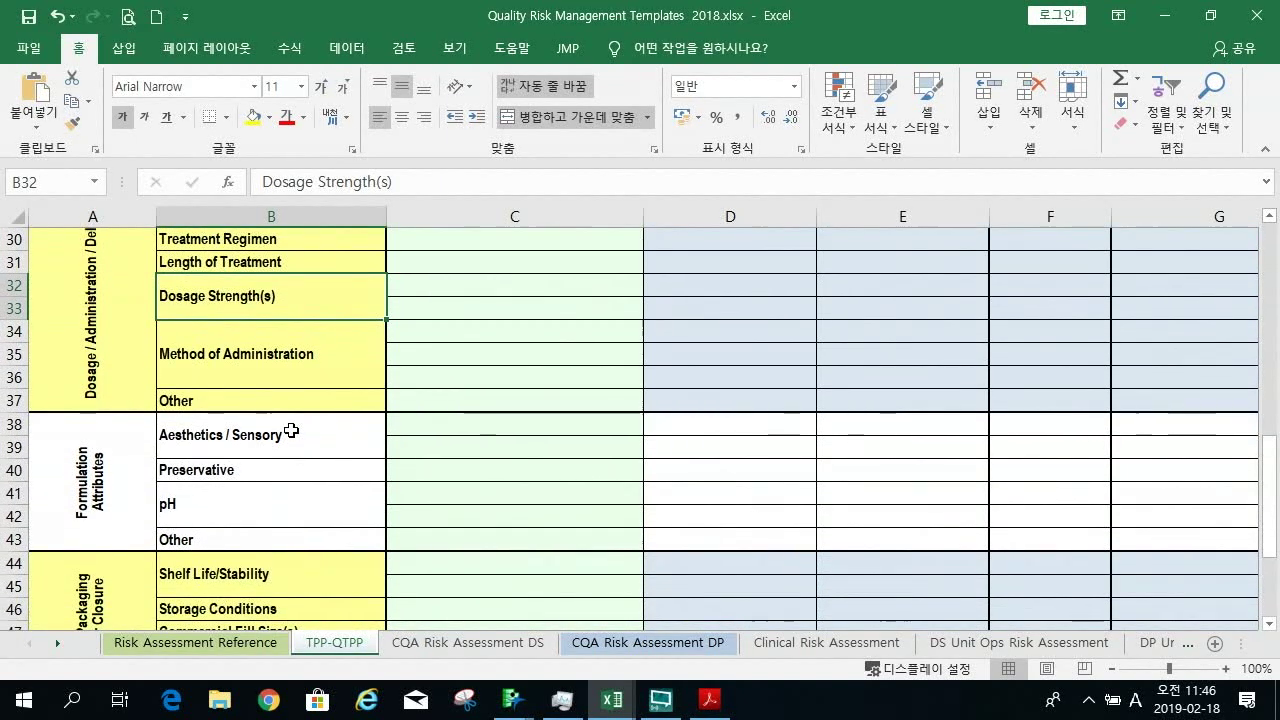
scroll(290, 430, "down", 1)
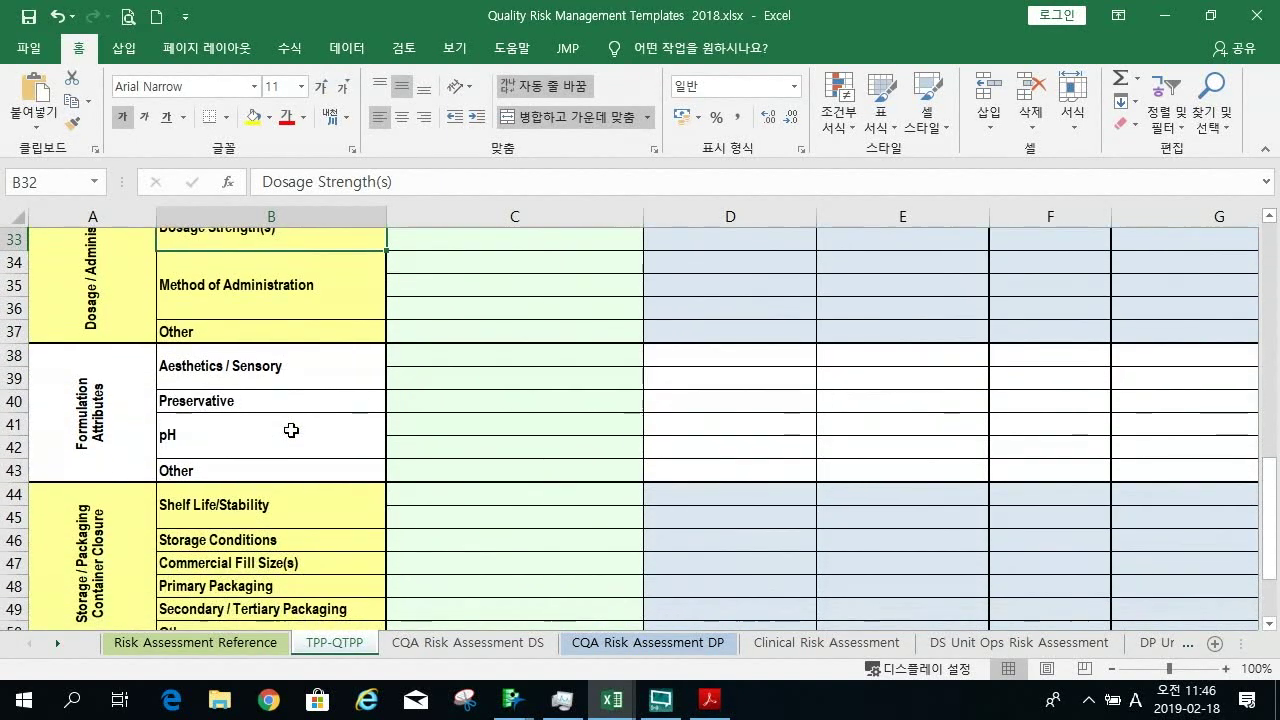
scroll(337, 383, "down", 1)
scroll(337, 383, "up", 1)
left_click(326, 291)
- Step through Shelf Life/Stability, Storage Conditions, Commercial Fill Size(s), Primary Packaging and the QTPP Elements heading
scroll(337, 394, "down", 1)
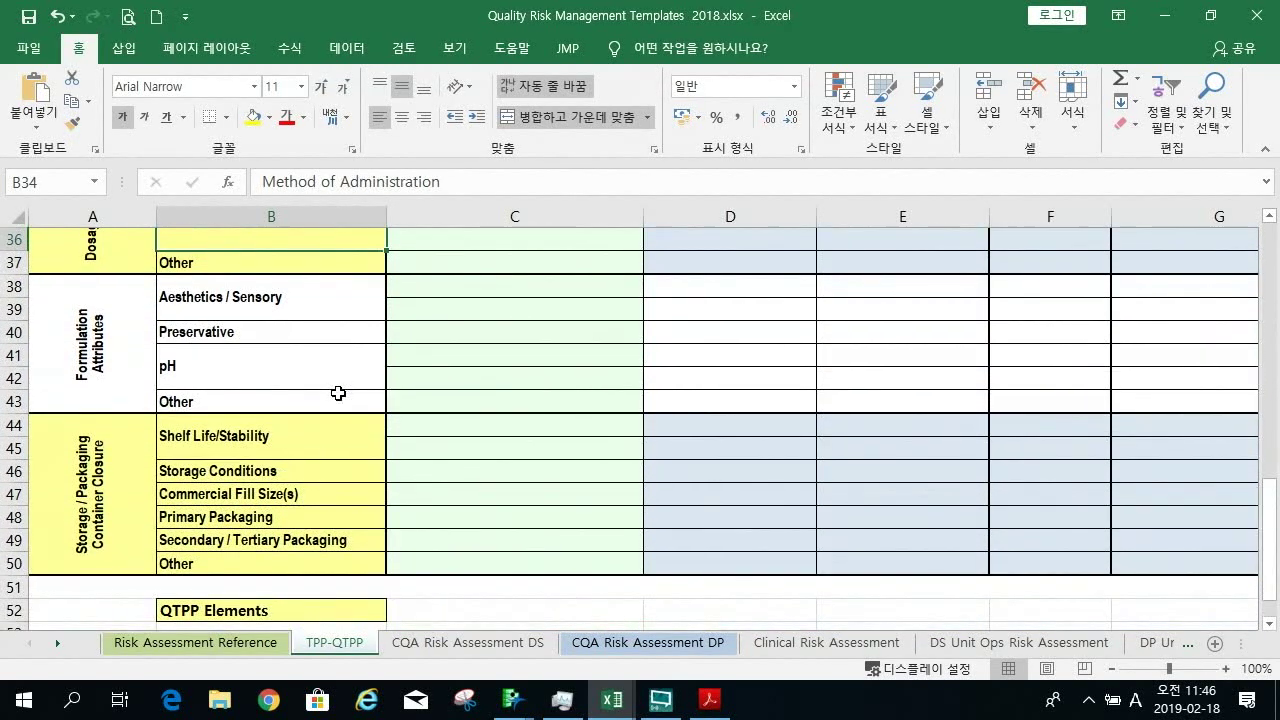
left_click(315, 430)
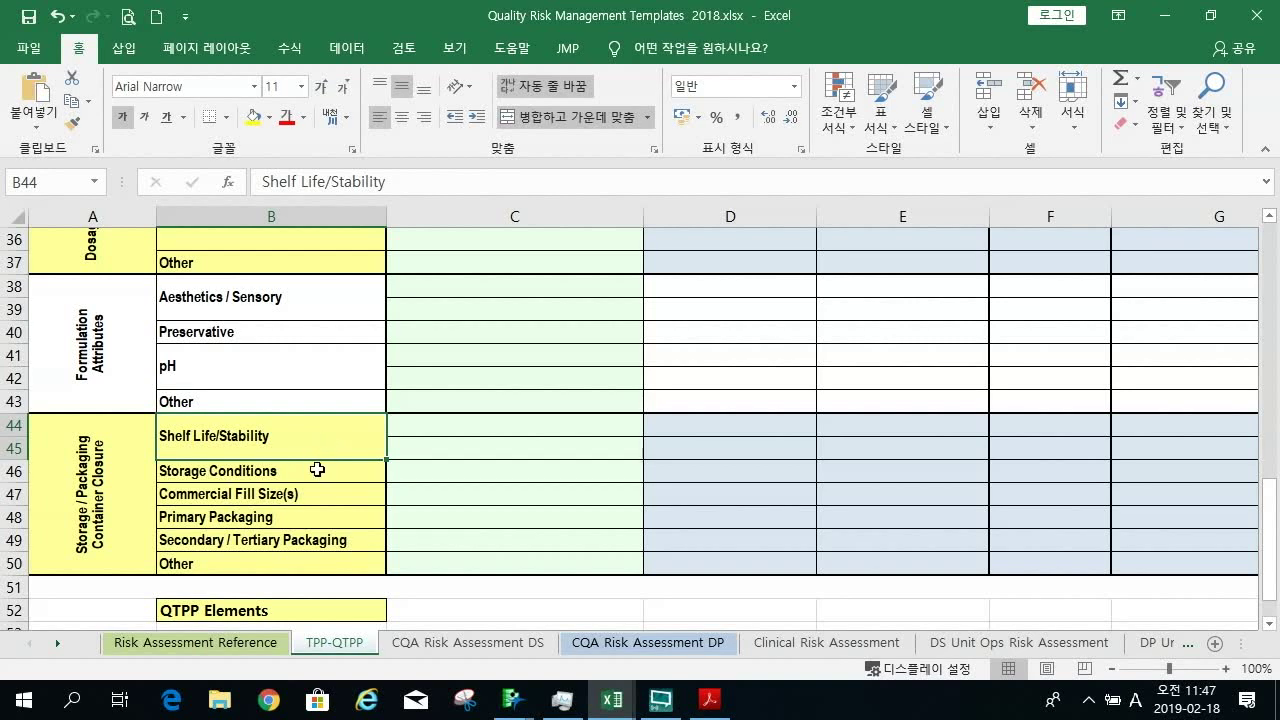
left_click(317, 469)
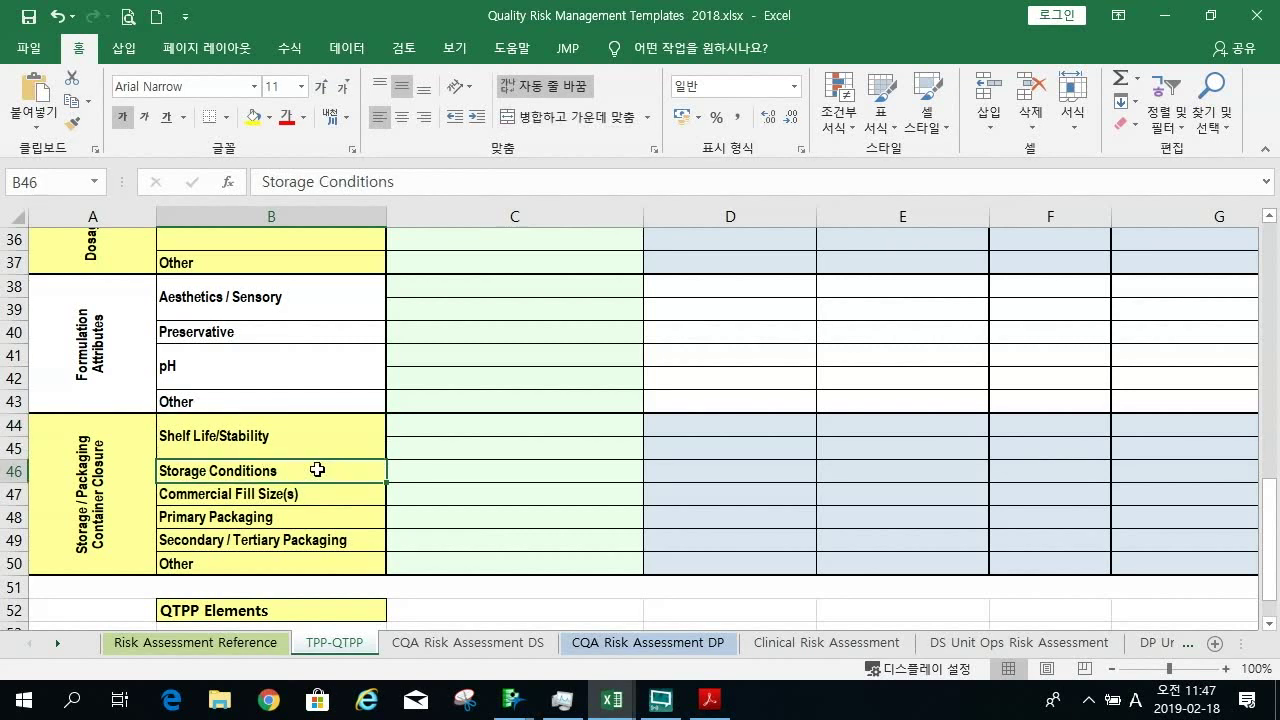
left_click(300, 492)
left_click(297, 513)
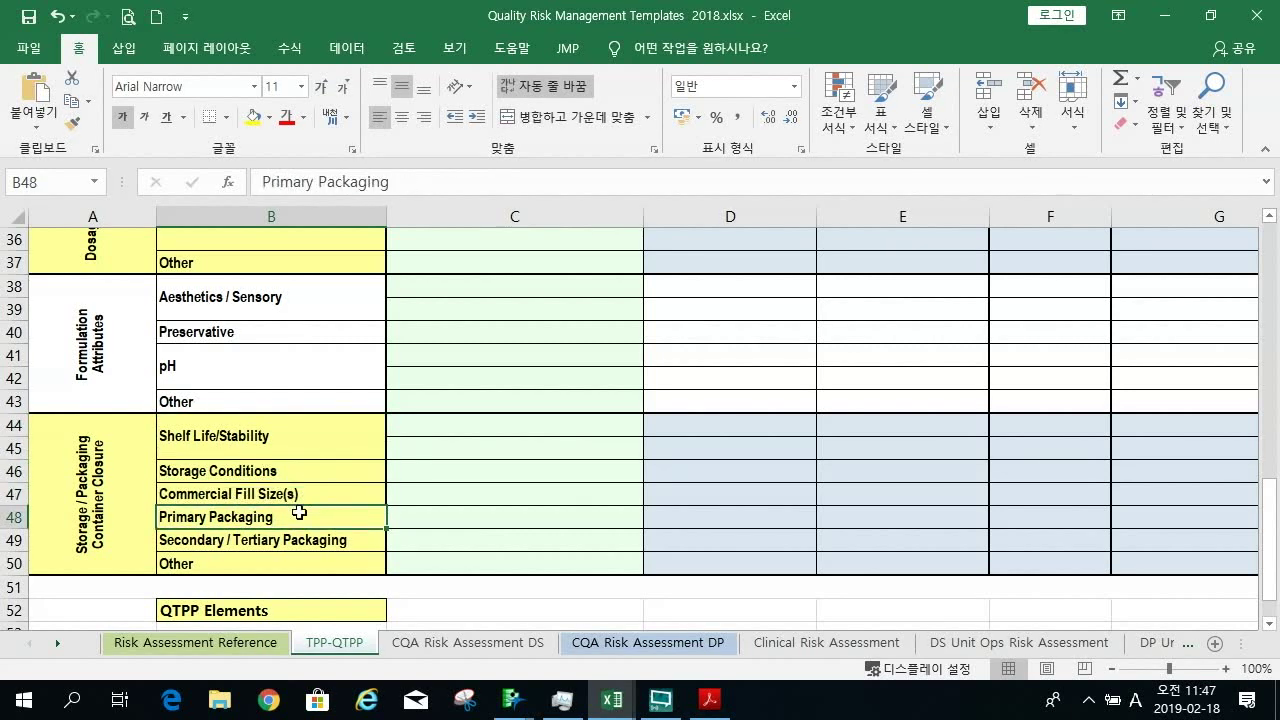
left_click(211, 606)
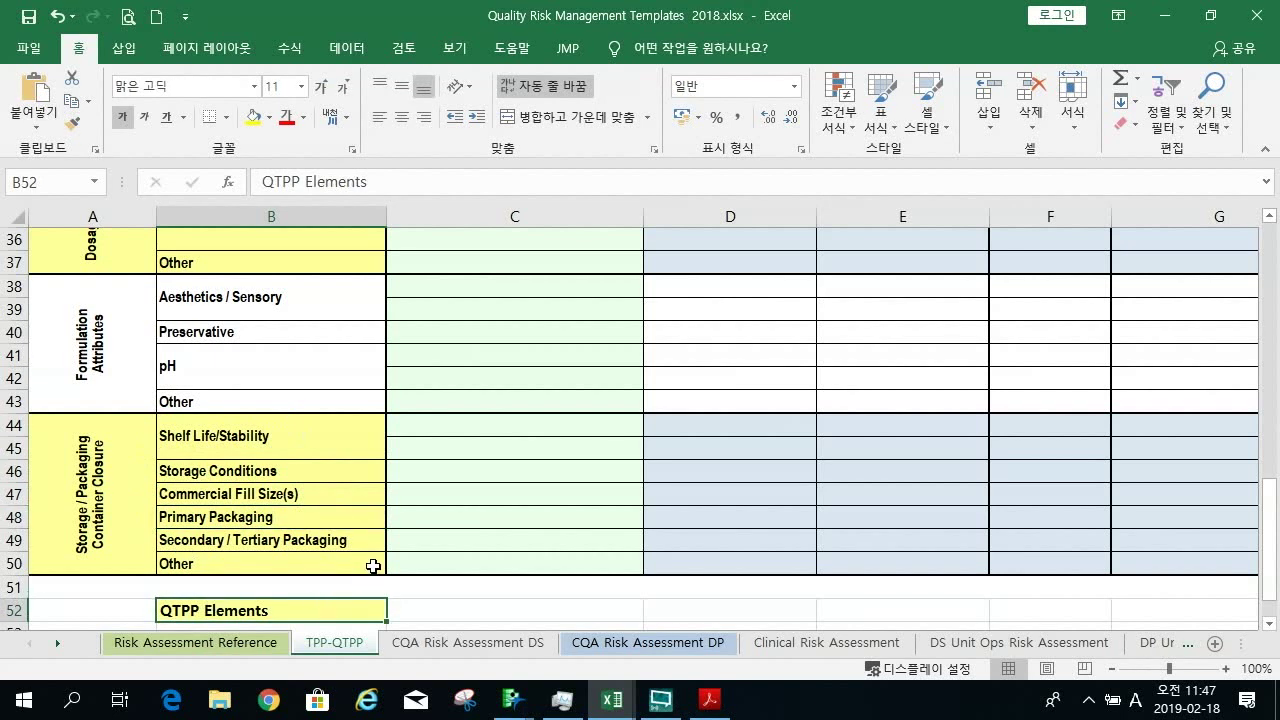
- Scroll back to the table top and select the Target, Optimal and Minimum column headings
scroll(373, 567, "up", 9)
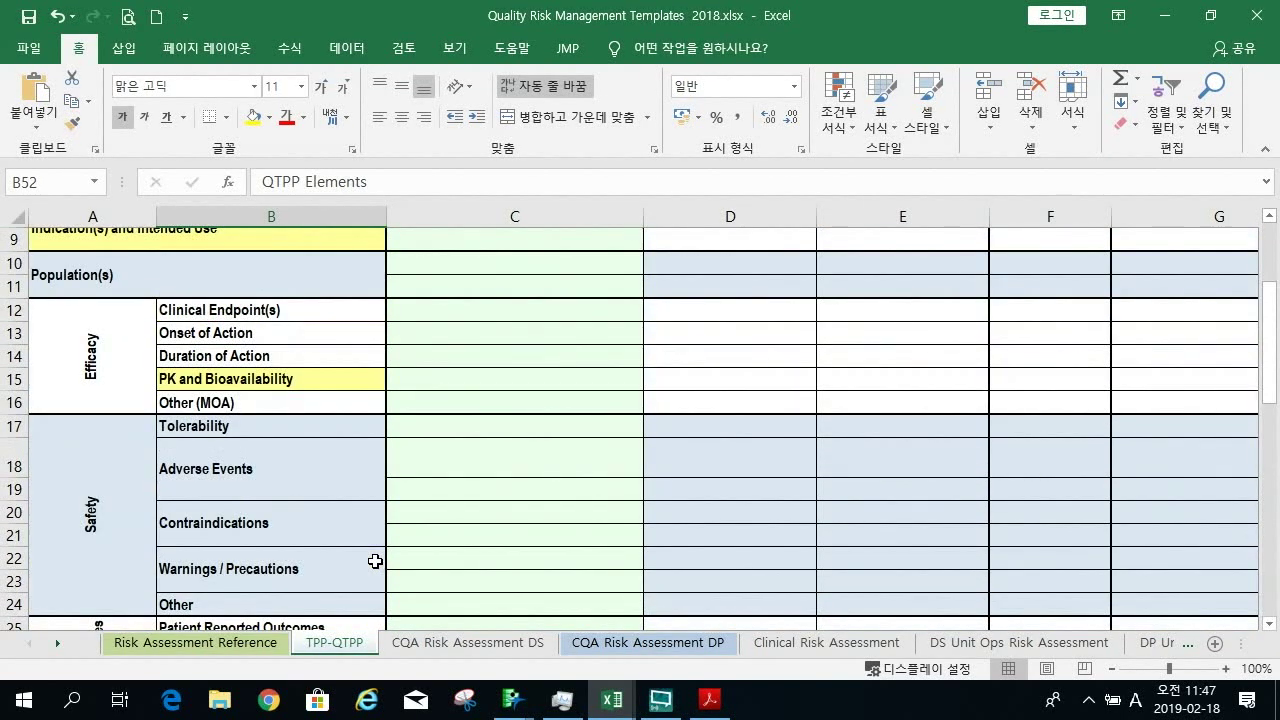
scroll(375, 561, "up", 3)
scroll(390, 537, "down", 1)
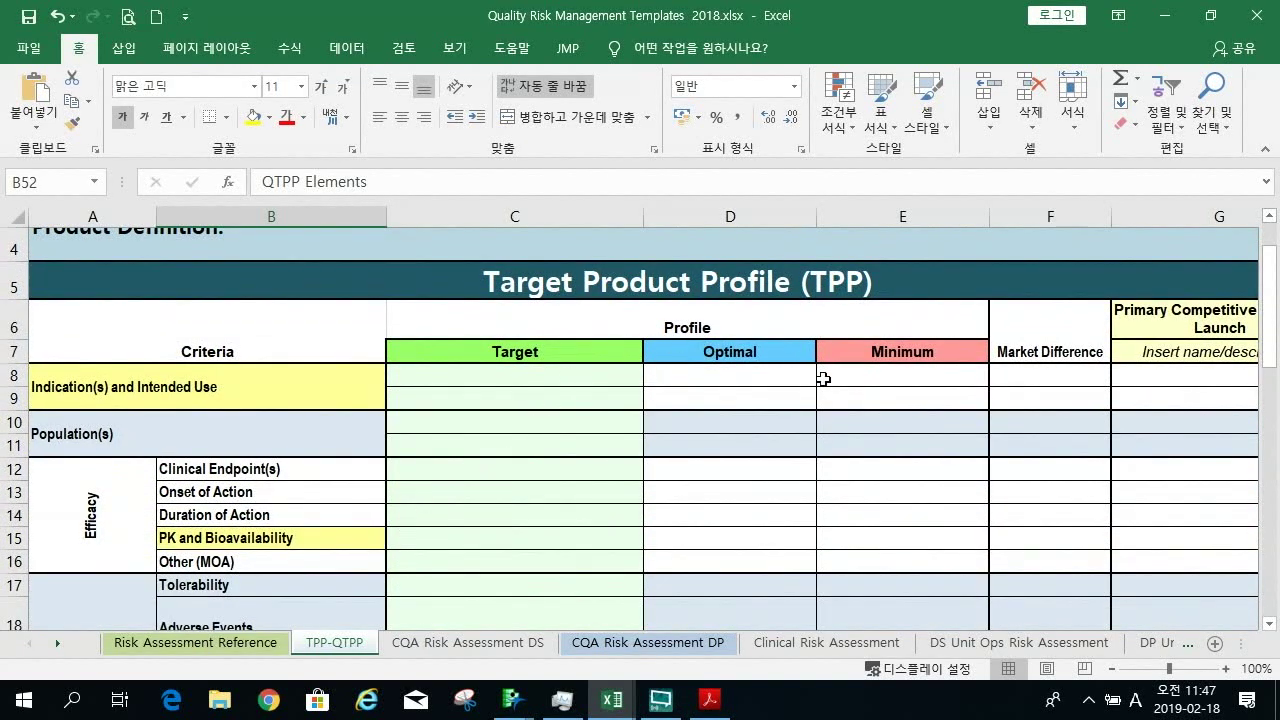
left_click(529, 356)
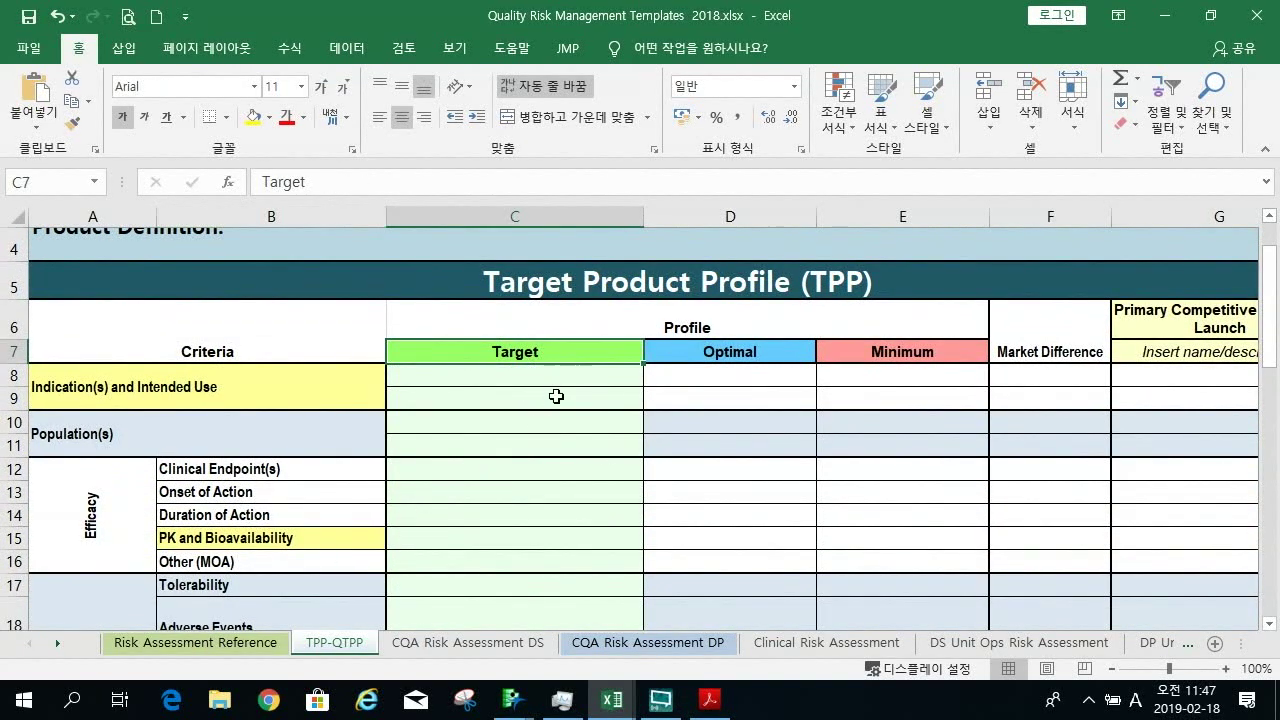
left_click(690, 360)
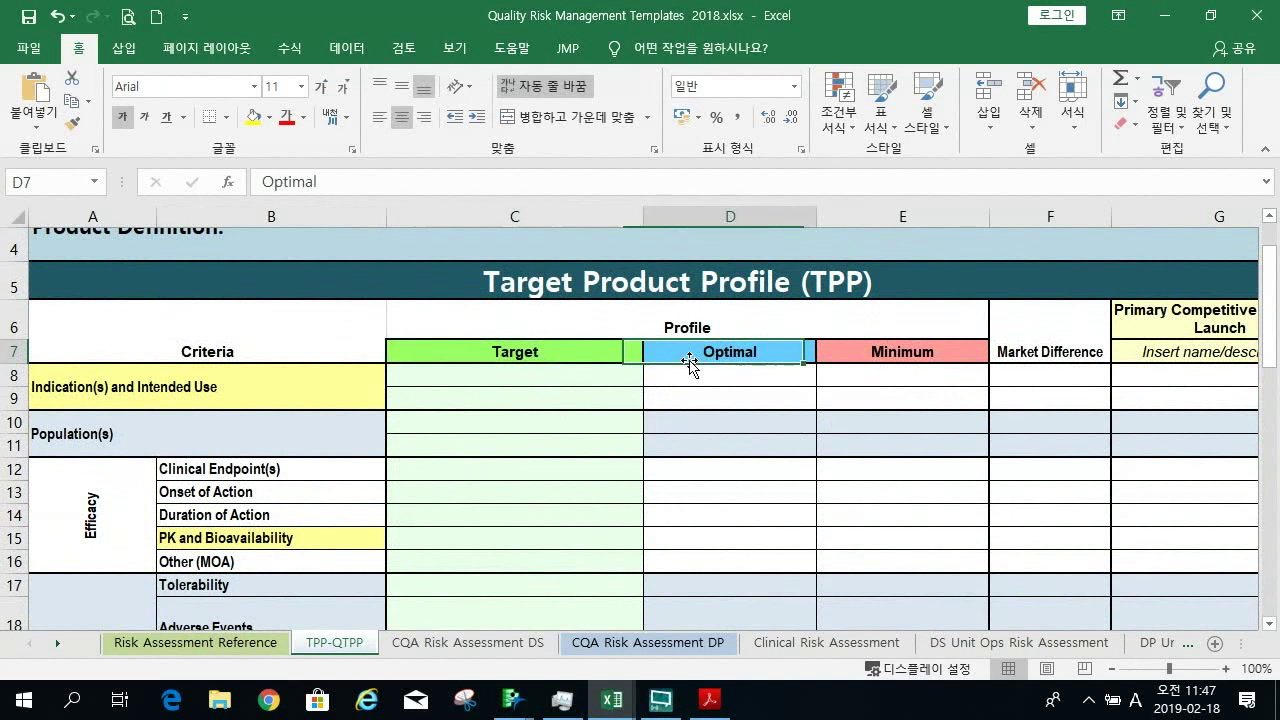
left_click(876, 355)
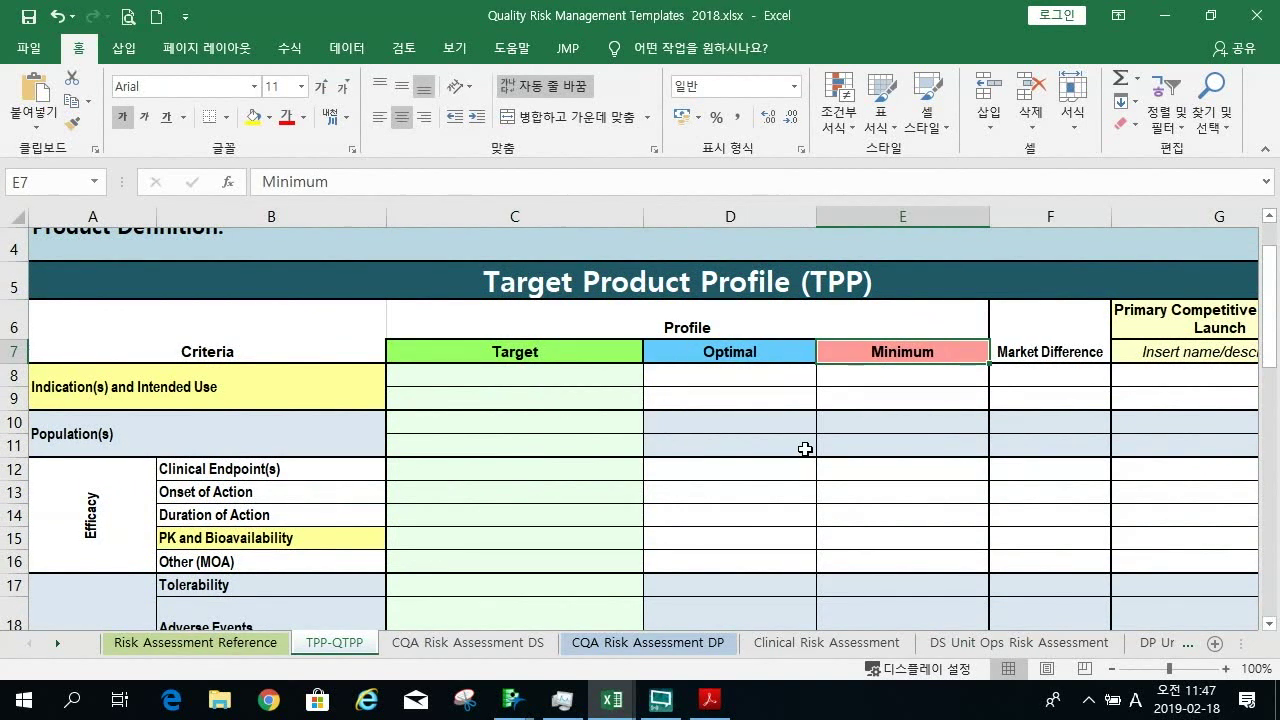
left_click(620, 350)
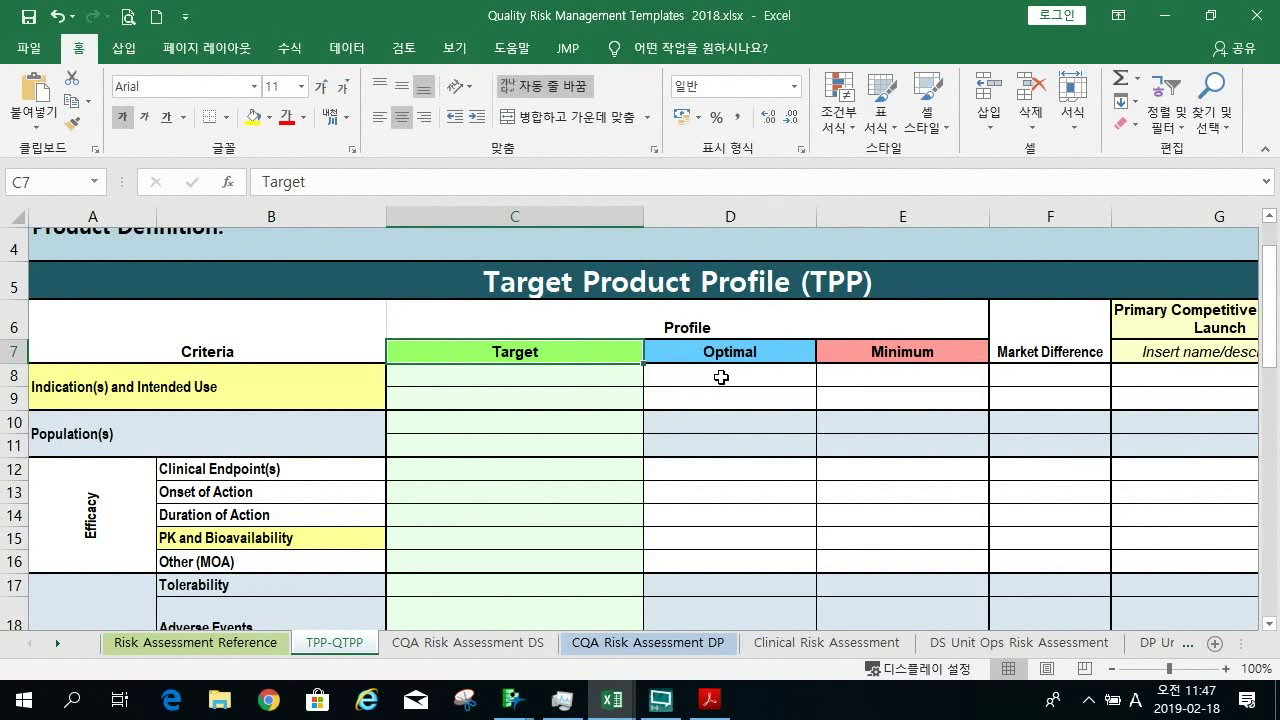
- Select the Optimal, Minimum and Target cells for Indication(s) and Intended Use
left_click(721, 377)
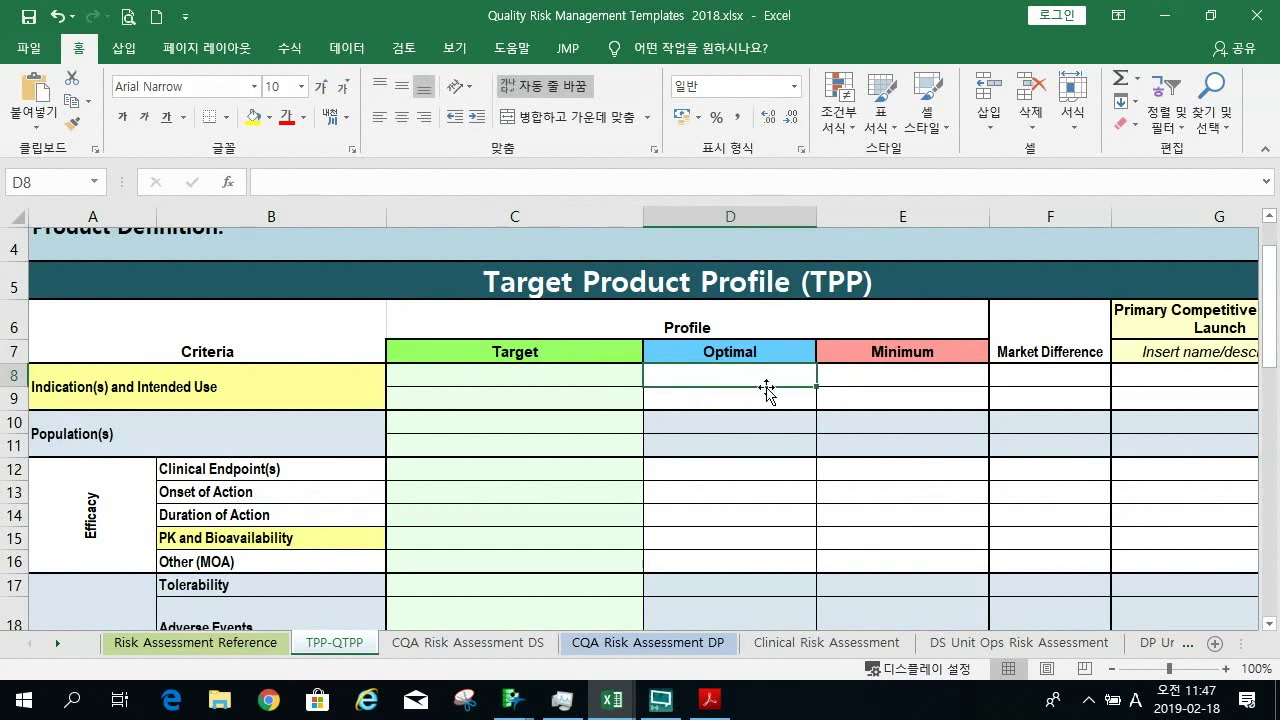
left_click(858, 385)
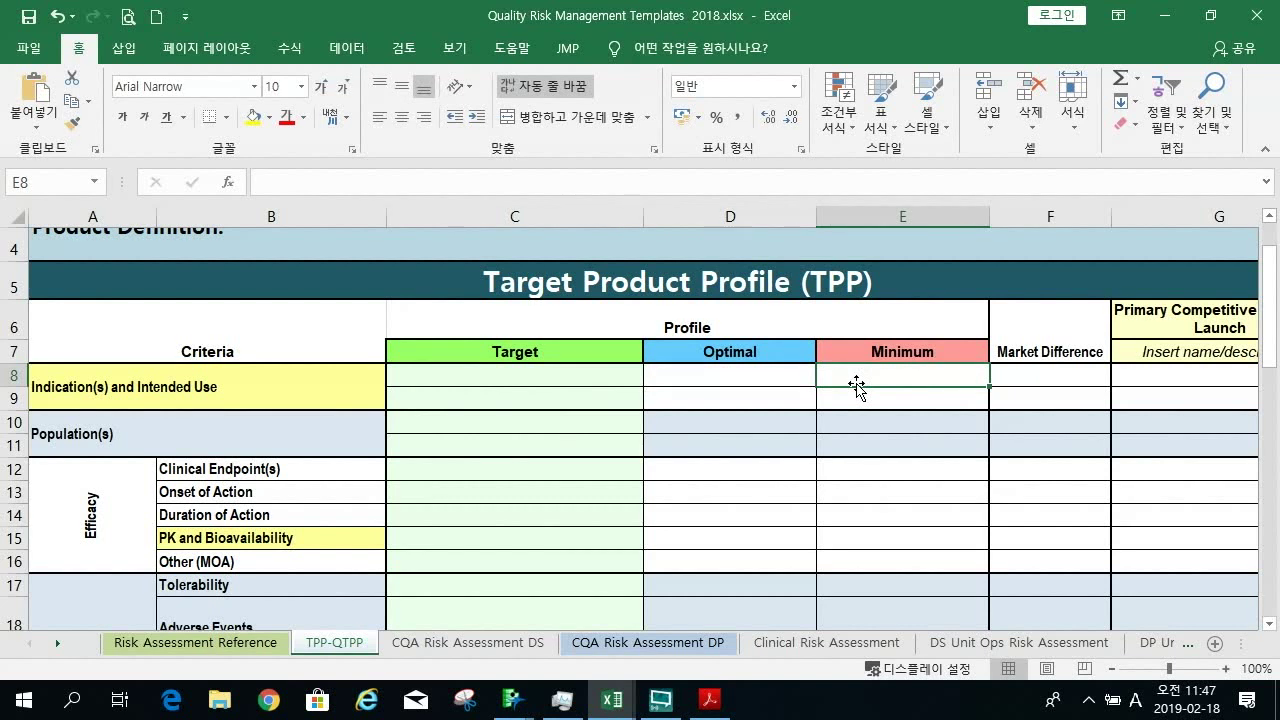
left_click(617, 383)
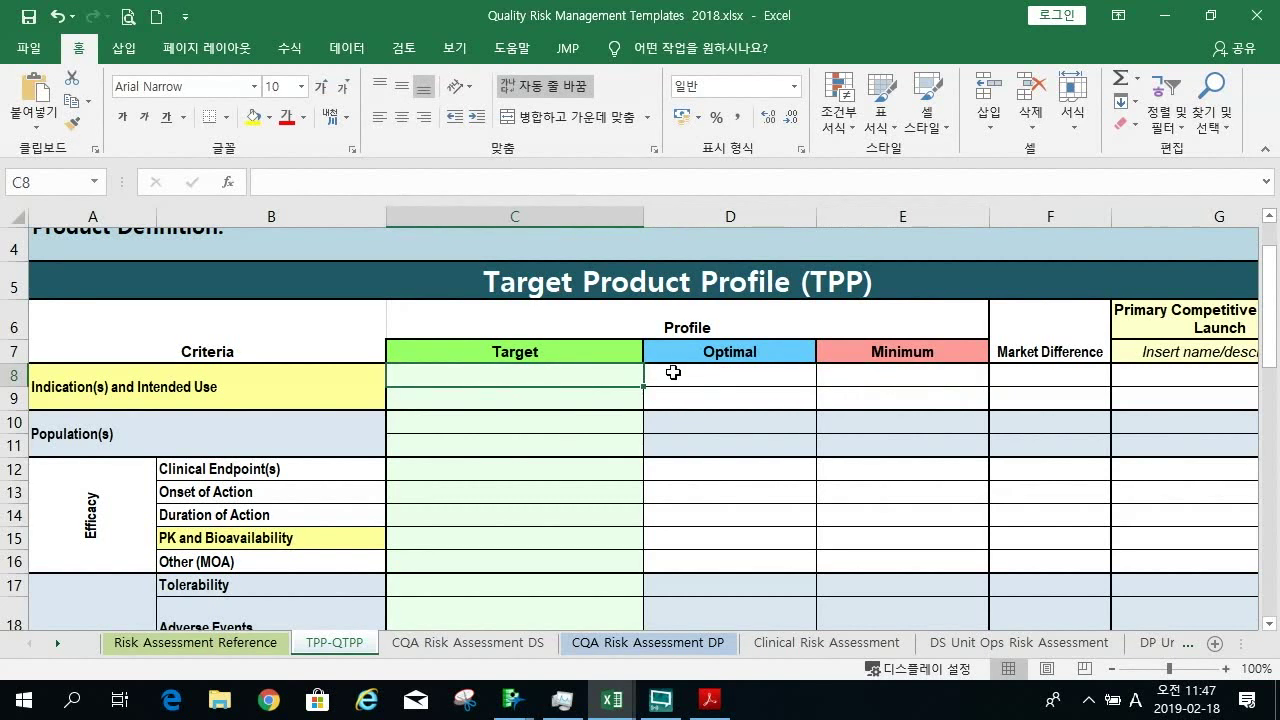
left_click(673, 372)
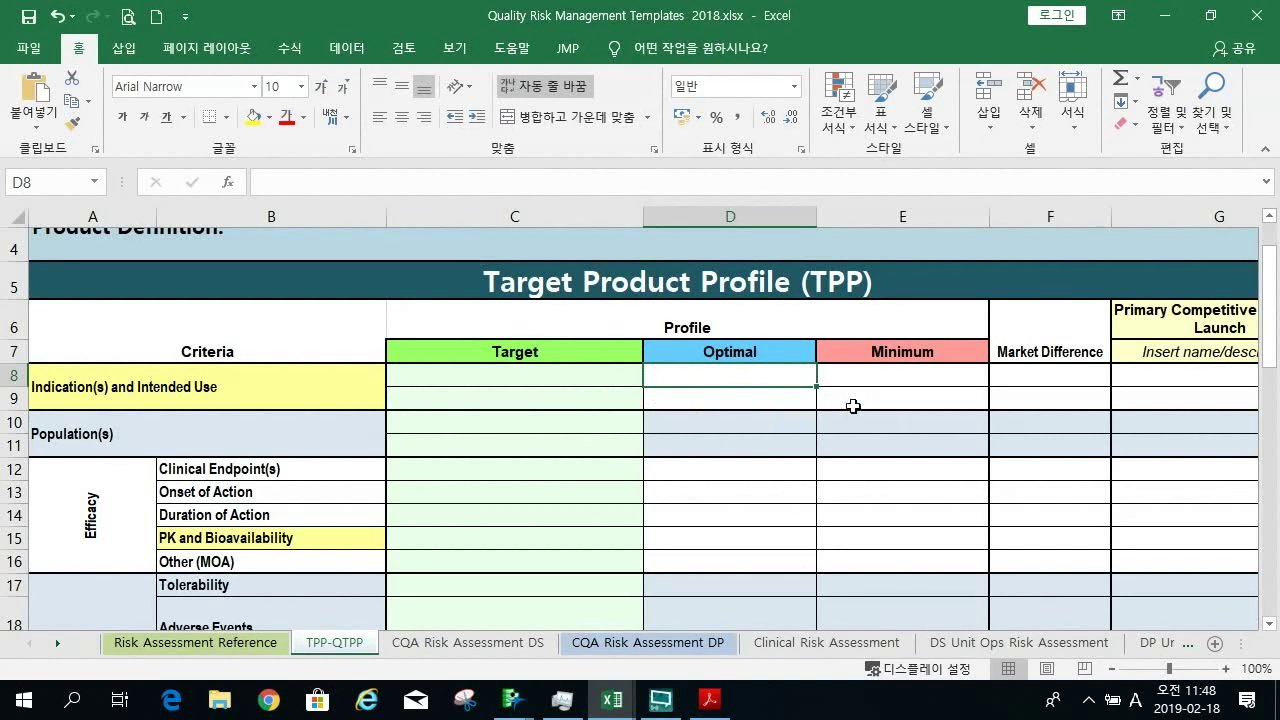
- Move right from the Population(s) Minimum cell across Market Difference and Primary Competitive Target to Development Approach
scroll(856, 410, "down", 1)
scroll(880, 420, "up", 1)
left_click(921, 421)
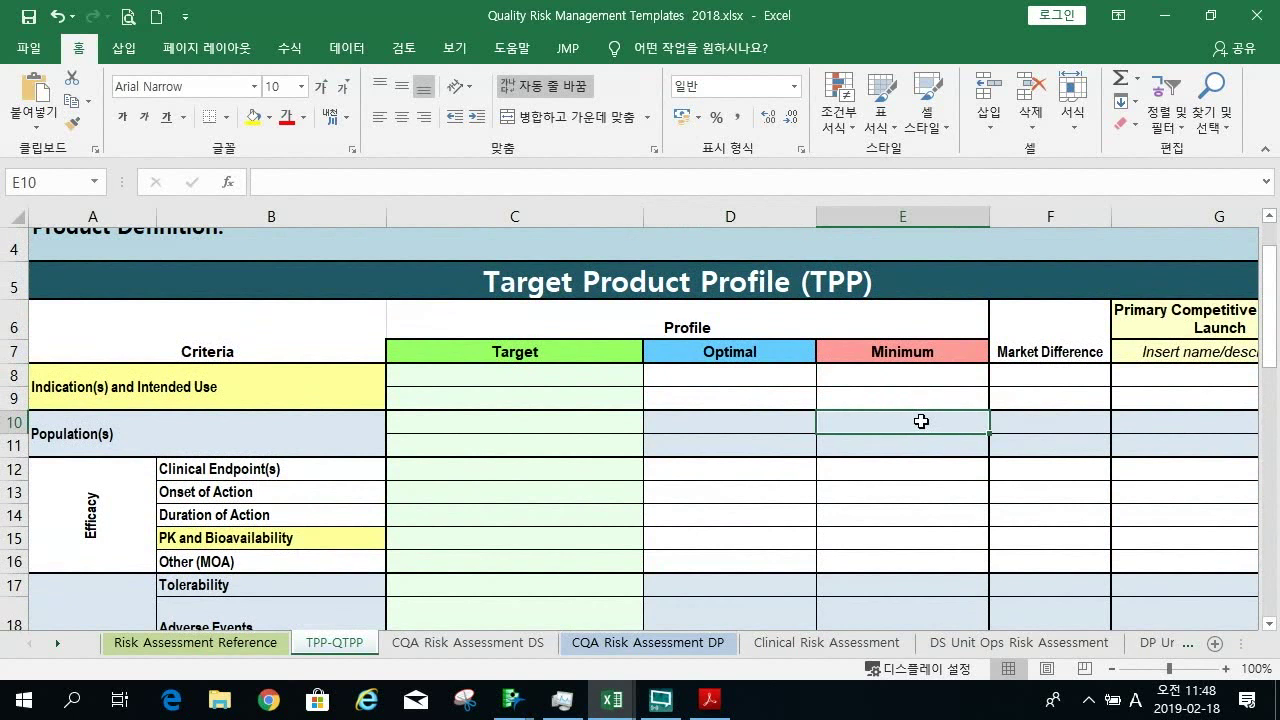
key("Right")
key("Right")
key("Right")
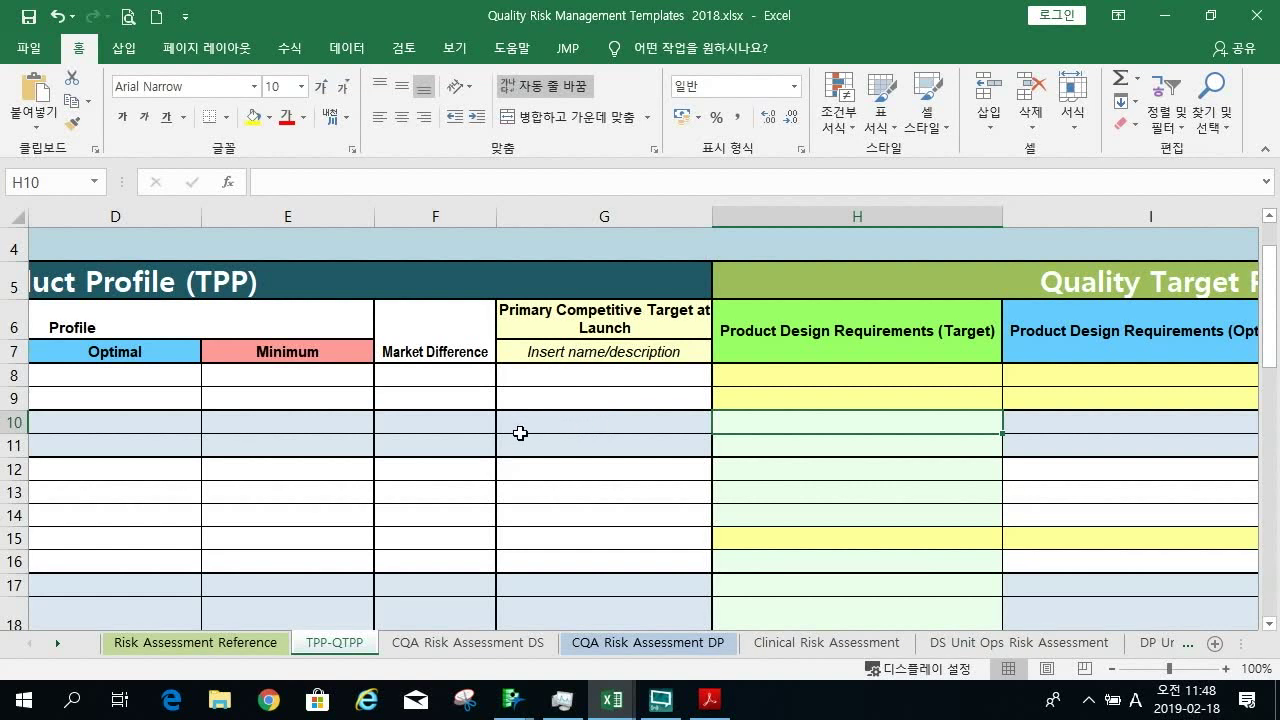
left_click(474, 376)
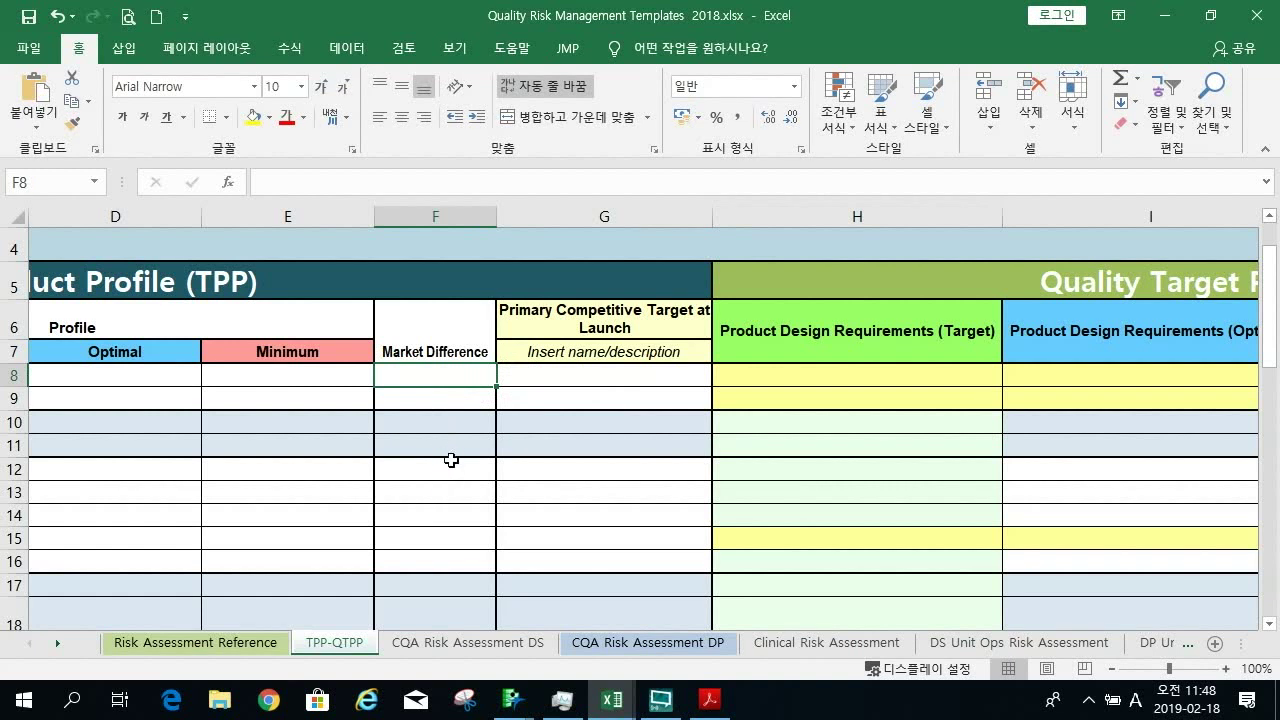
left_click(594, 449)
key("Right")
key("Right")
key("Right")
key("Right")
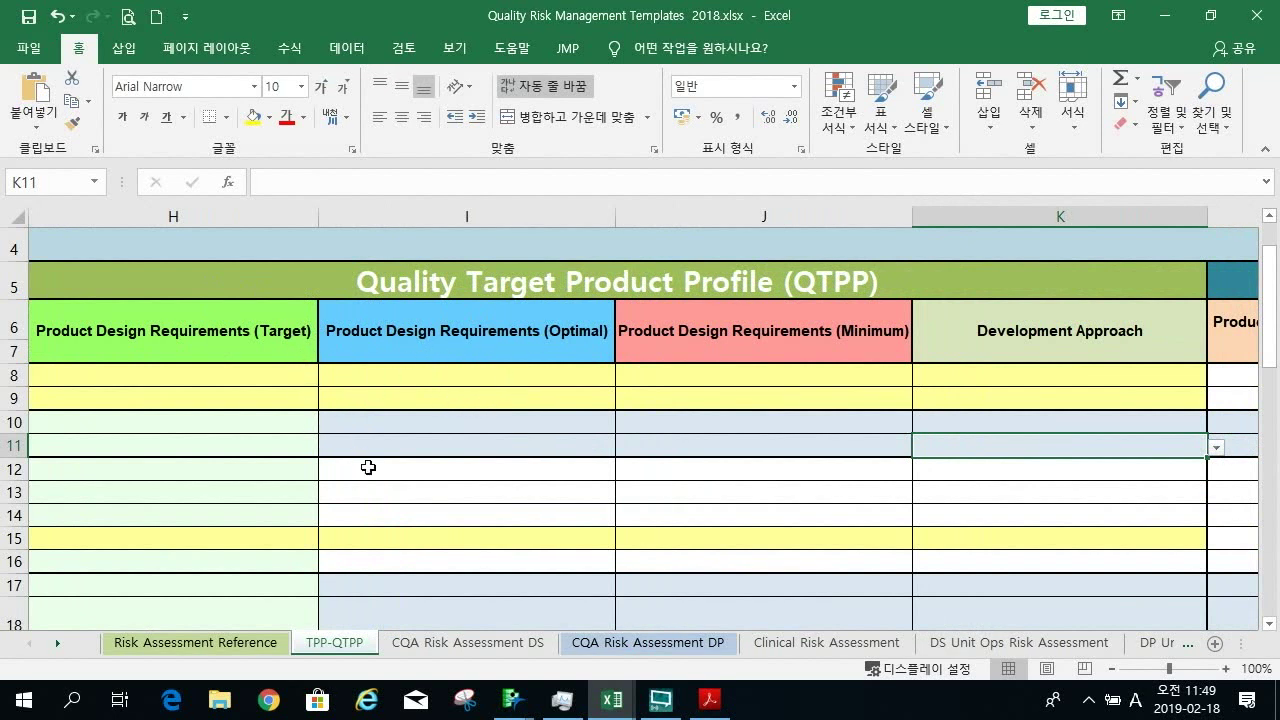
- Select Development Approach and Product Design Requirements (Minimum) cells, then move right into the CQA columns
left_click(932, 371)
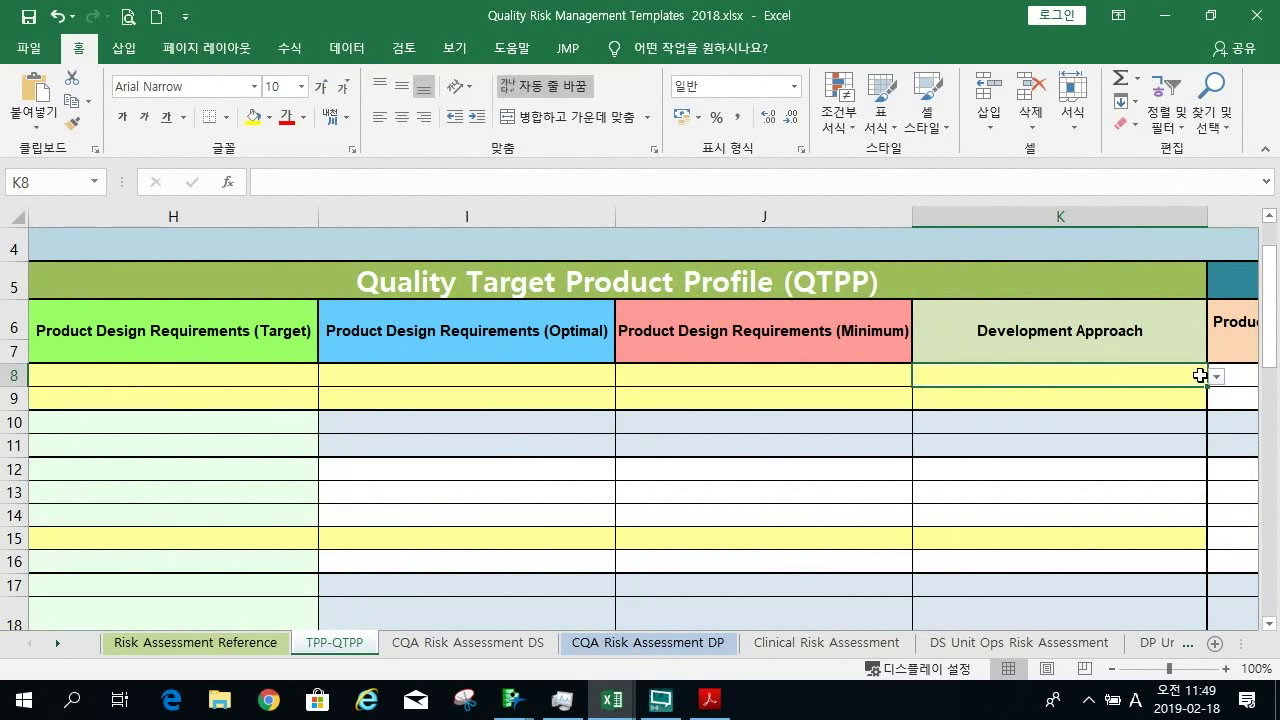
left_click(1079, 398)
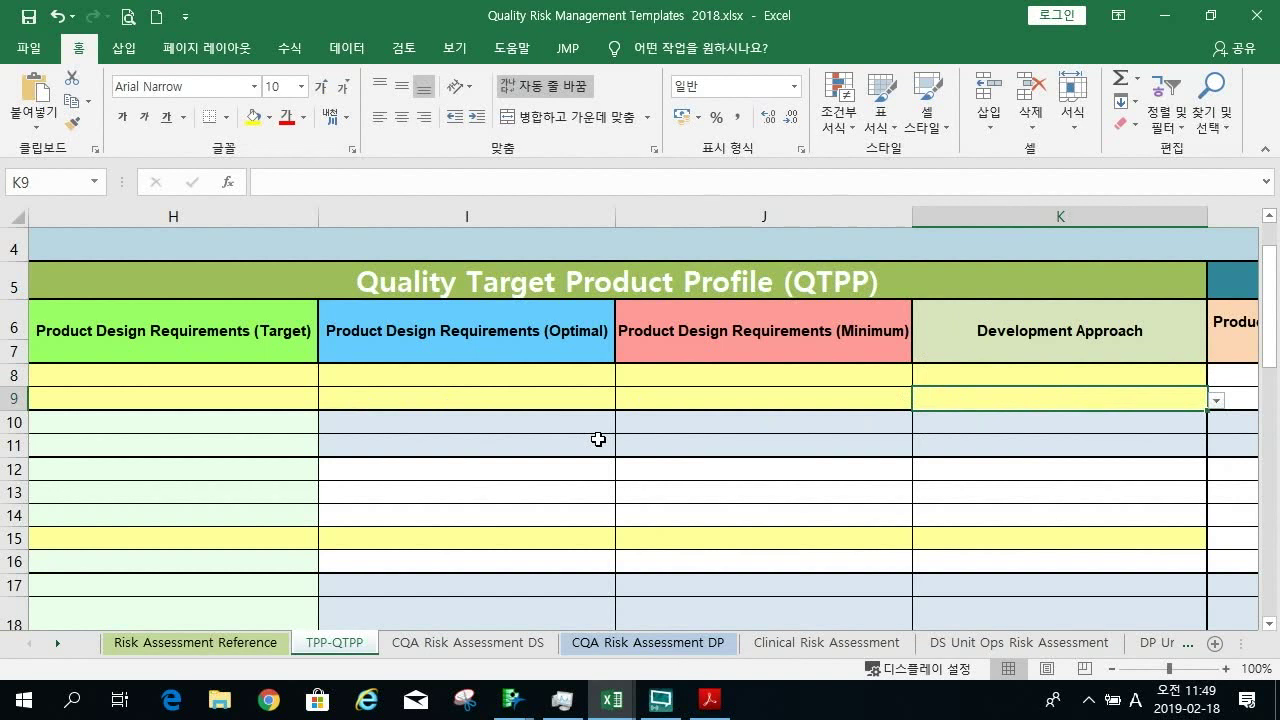
left_click(783, 426)
key("Right")
key("Right")
key("Right")
key("Right")
key("Right")
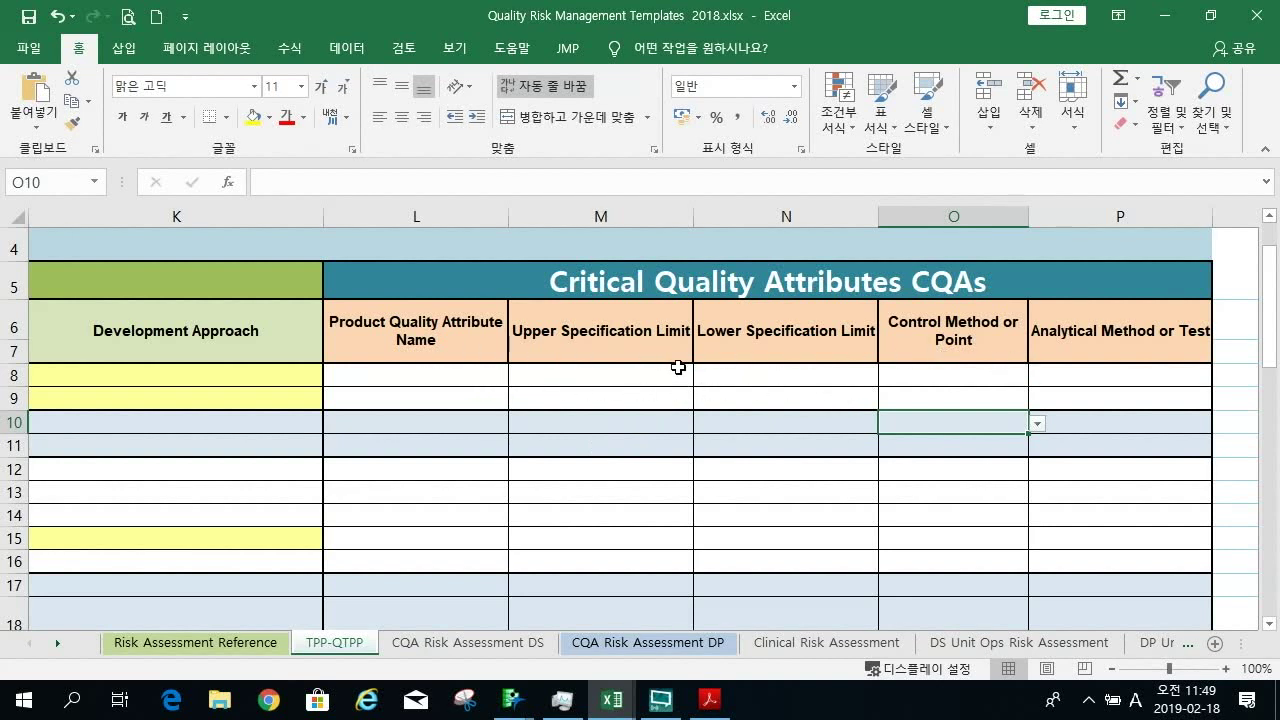
- Check the first CQA row's specification-limit, control and analytical method cells, then bring the Acrobat PDF forward
left_click(917, 369)
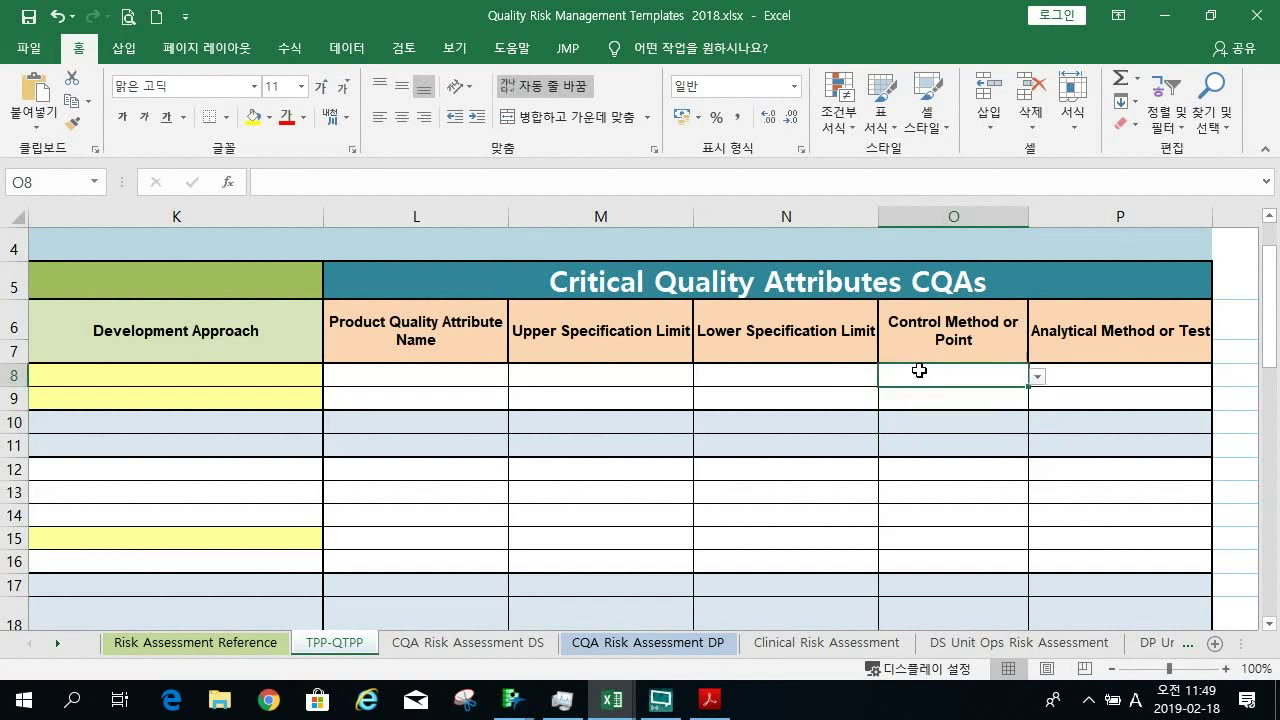
left_click(666, 372)
left_click(738, 372)
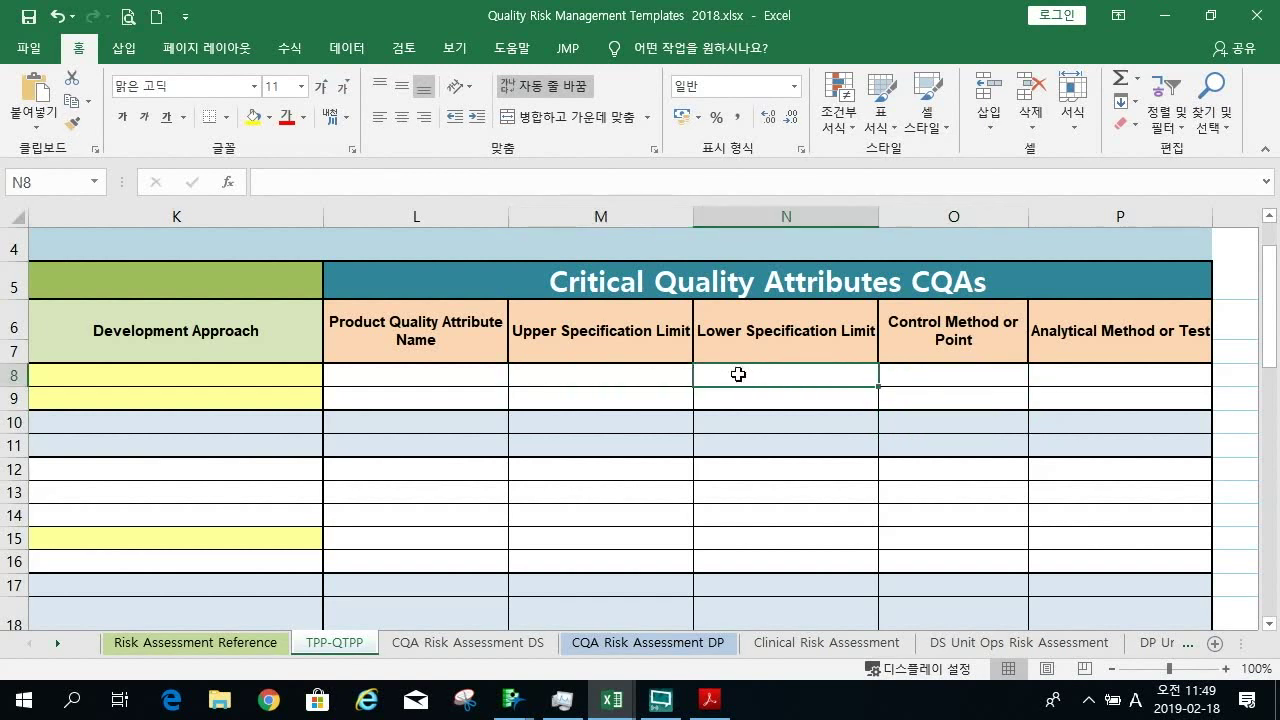
left_click(911, 376)
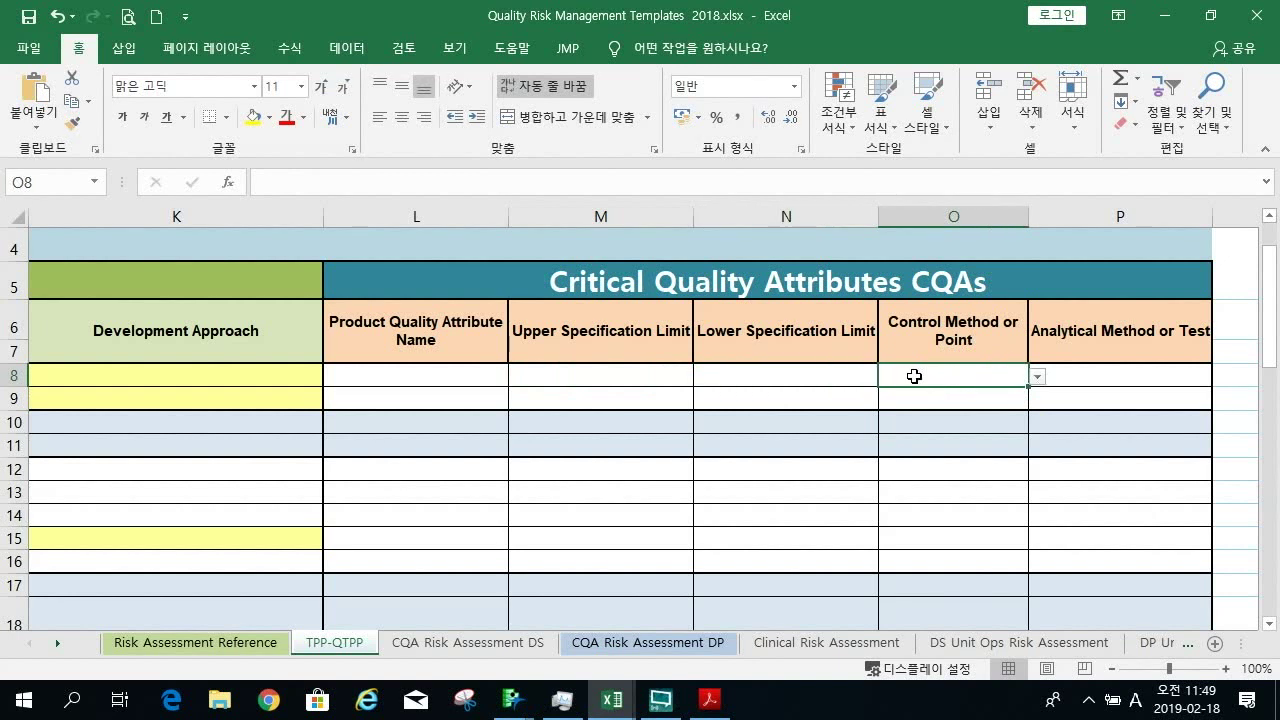
left_click(1080, 372)
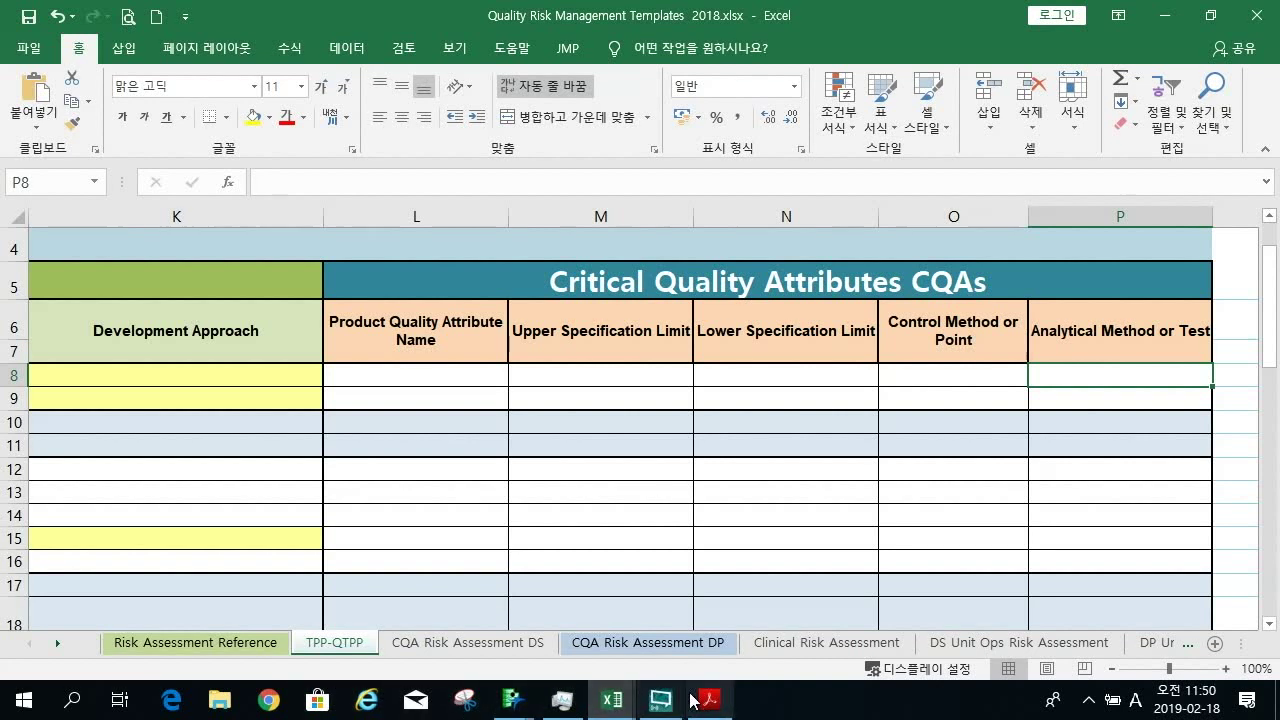
mouse_move(710, 700)
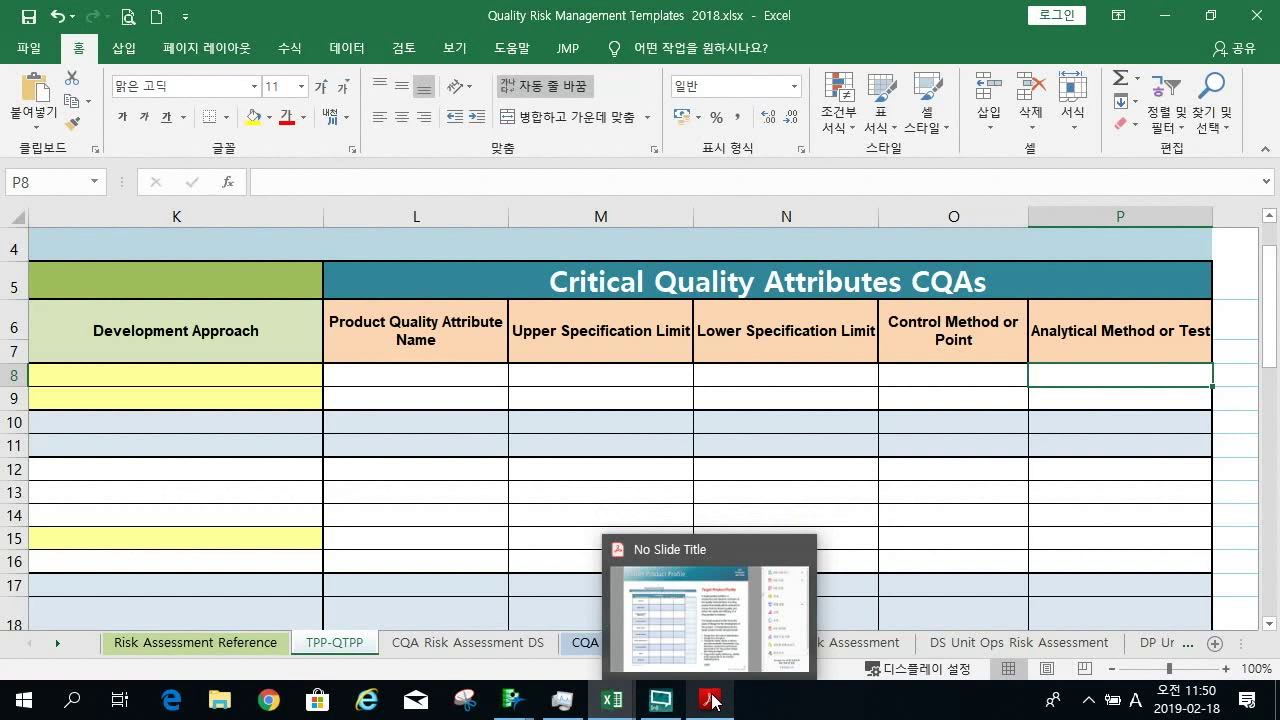
left_click(716, 702)
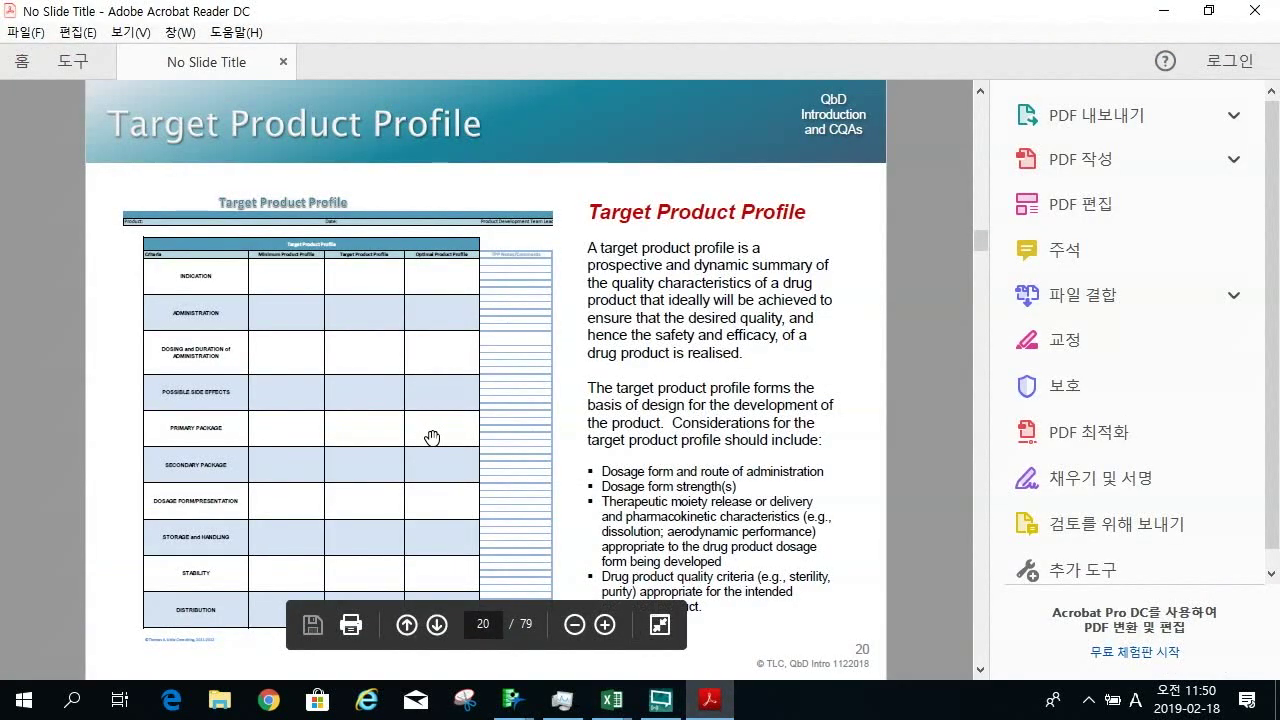